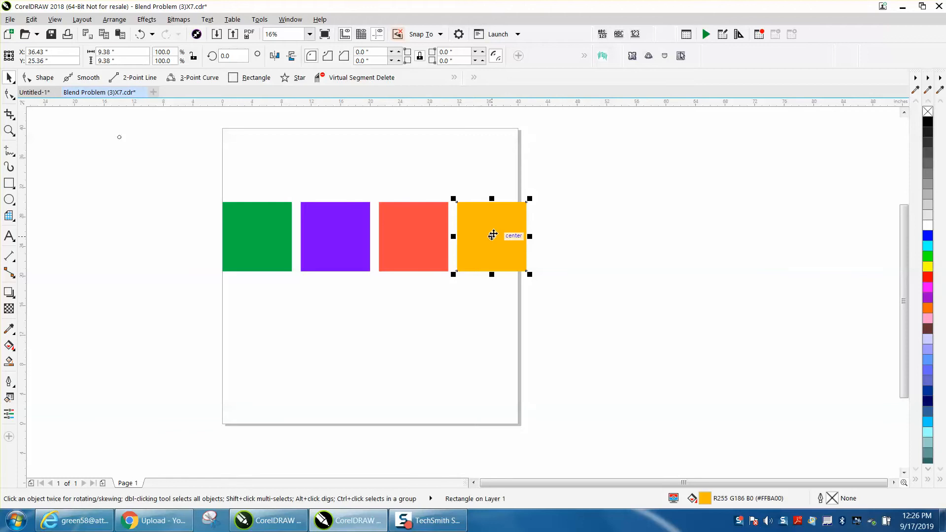
click(365, 177)
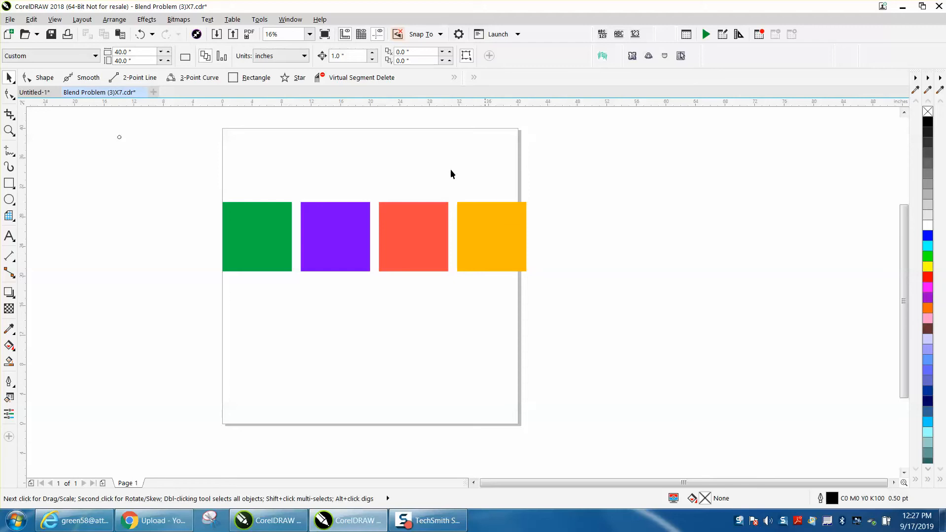
click(291, 21)
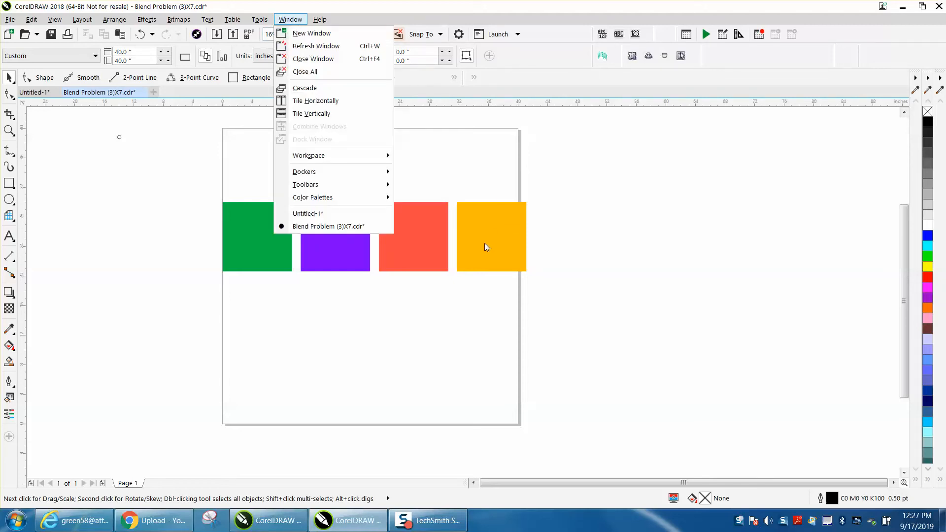
mouse_move(307, 202)
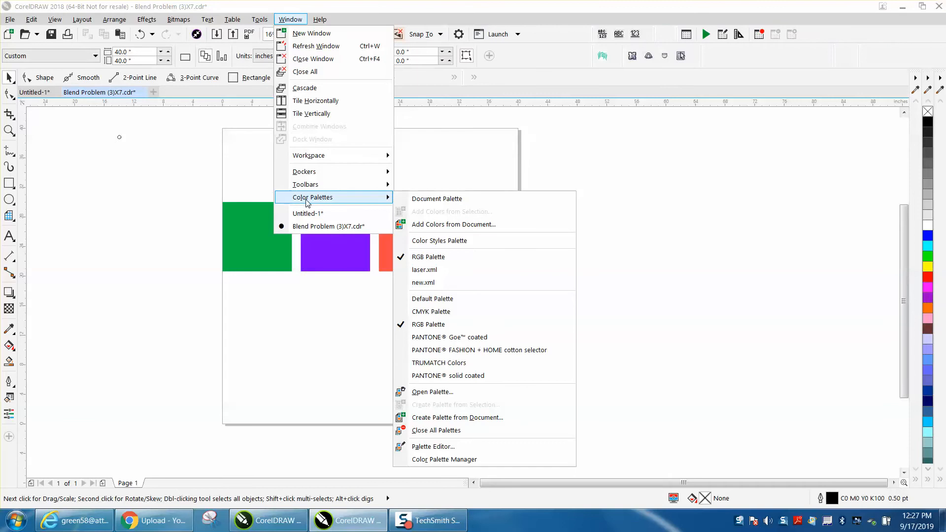
click(427, 419)
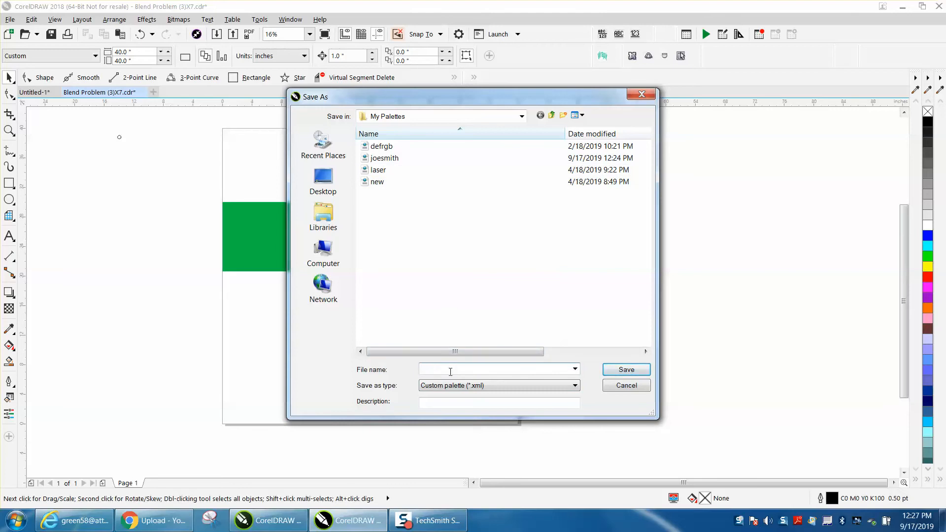
click(637, 389)
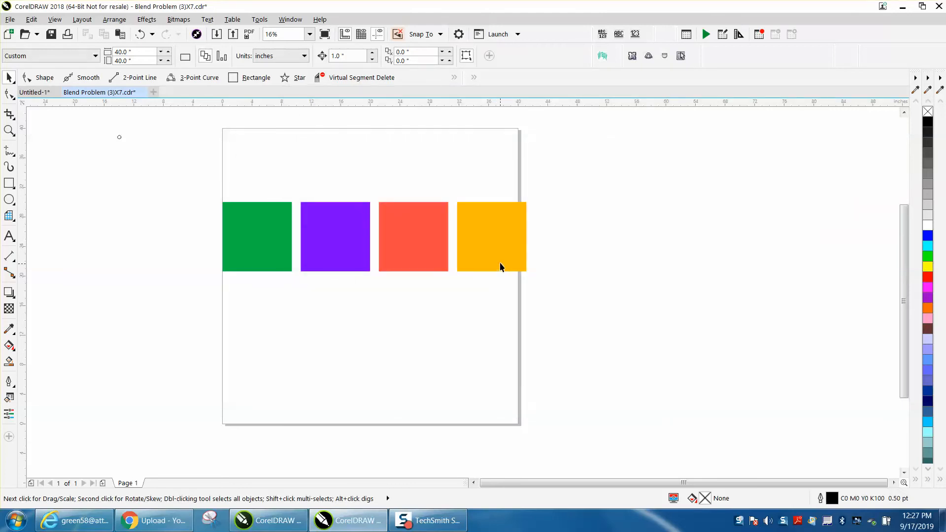
Duplicate the orange square to the right of the row and mix palette blue into the copy's fill, giving R207 G150 B49
click(501, 266)
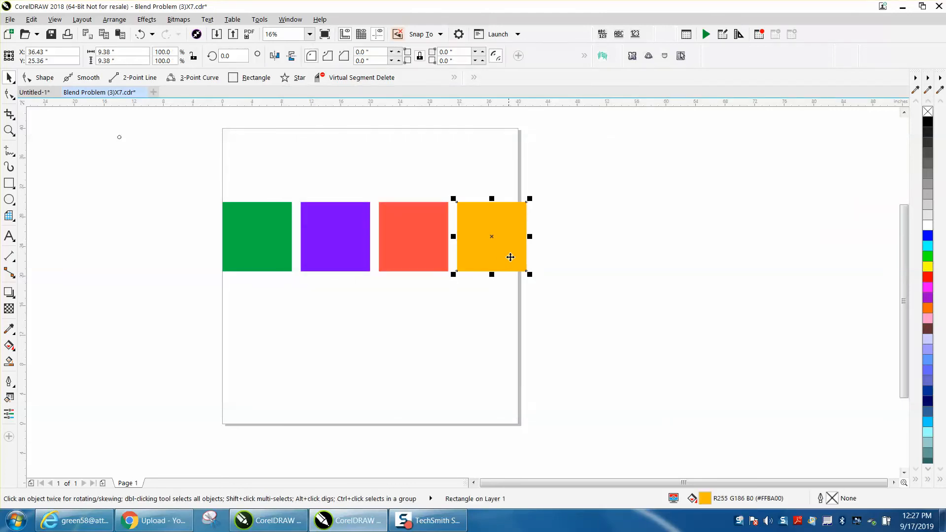
drag(492, 237, 570, 240)
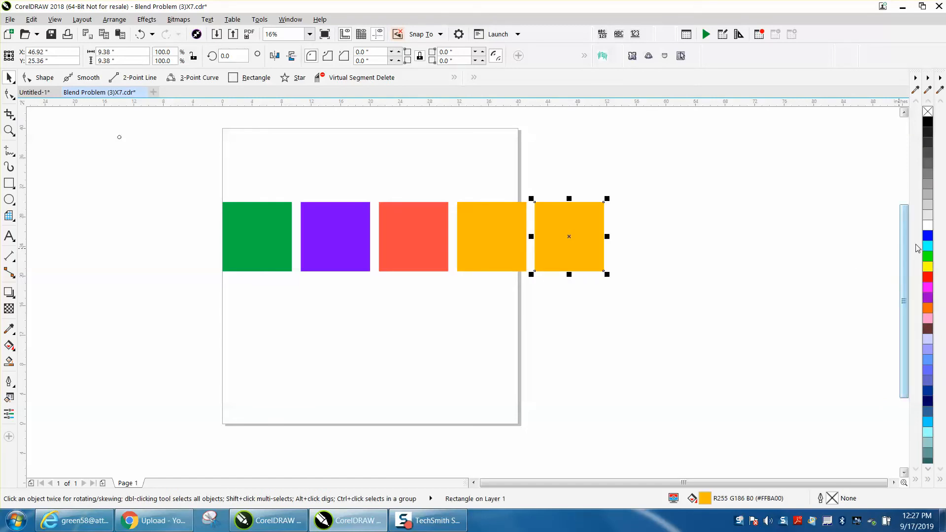
ctrl+click(927, 237)
ctrl+click(928, 239)
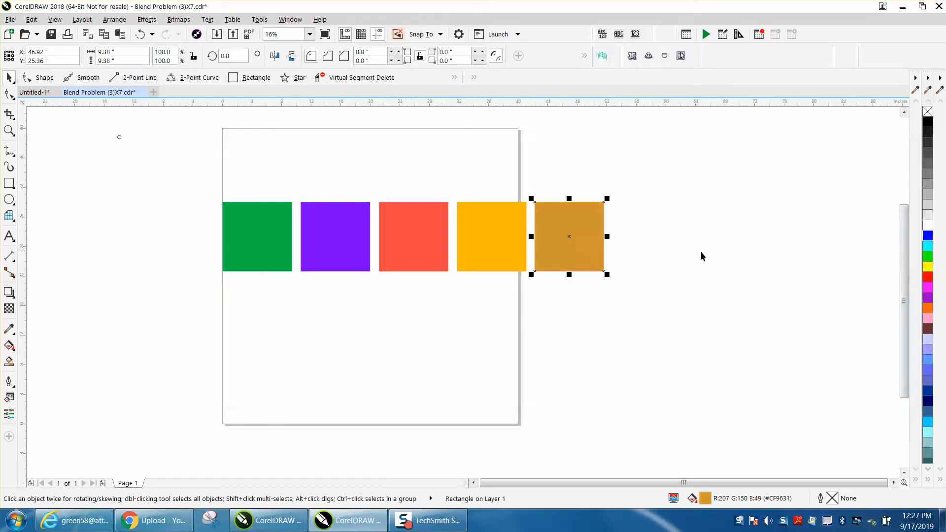
click(104, 134)
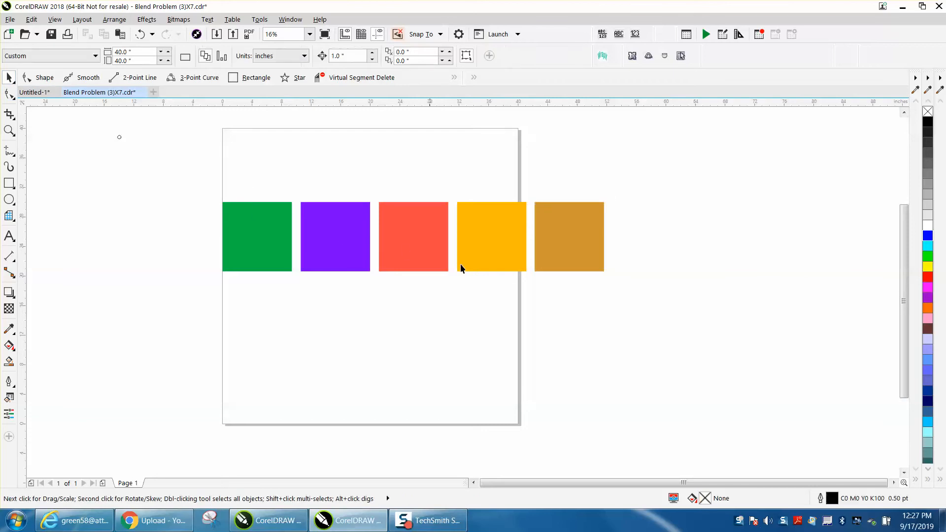
Create a custom color palette from the document and save it as johndoe in My Palettes
click(291, 20)
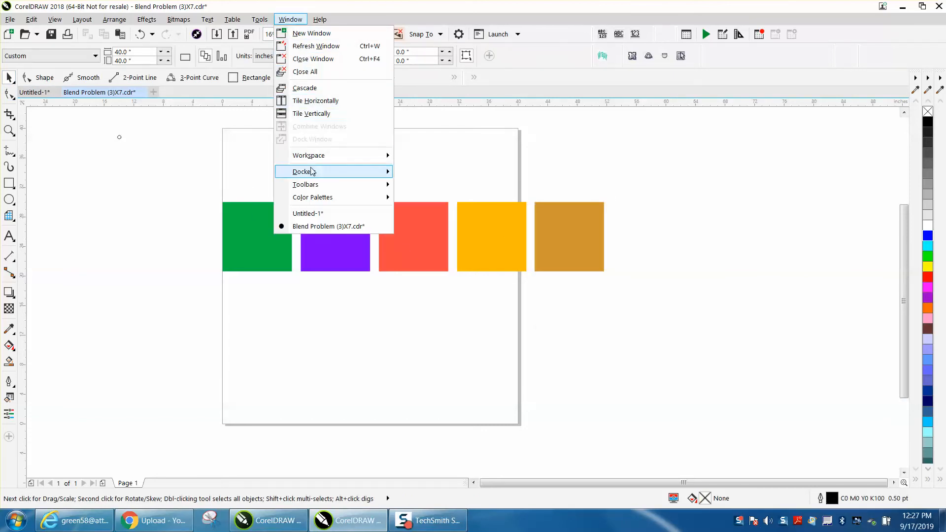
mouse_move(315, 199)
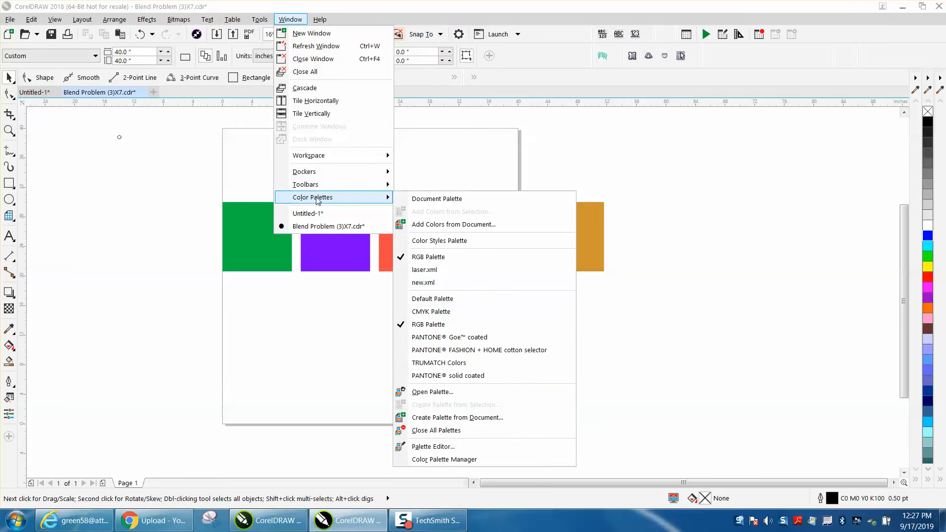
click(470, 418)
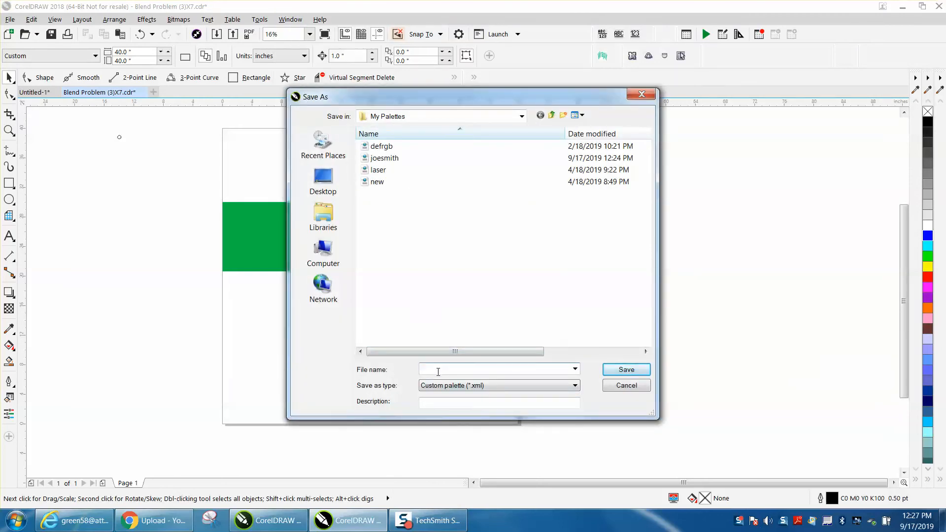
text(jo)
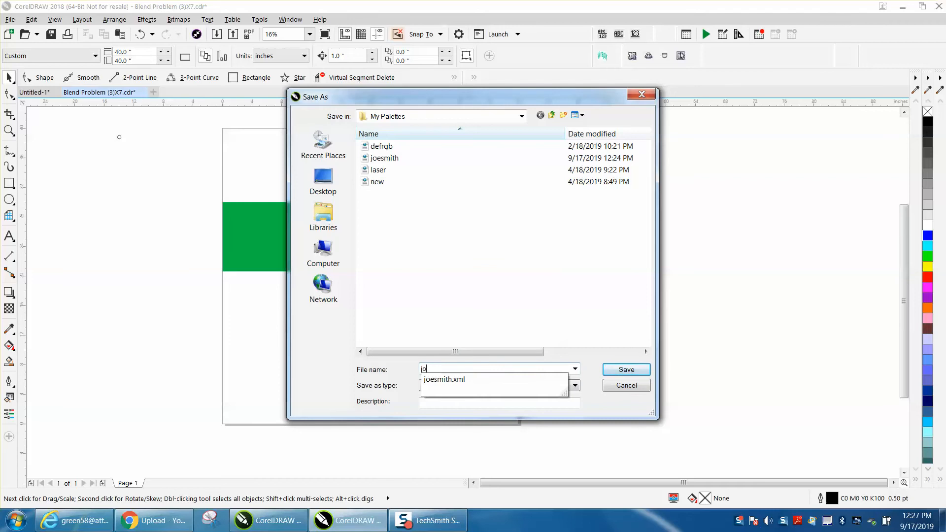
text(hndoe)
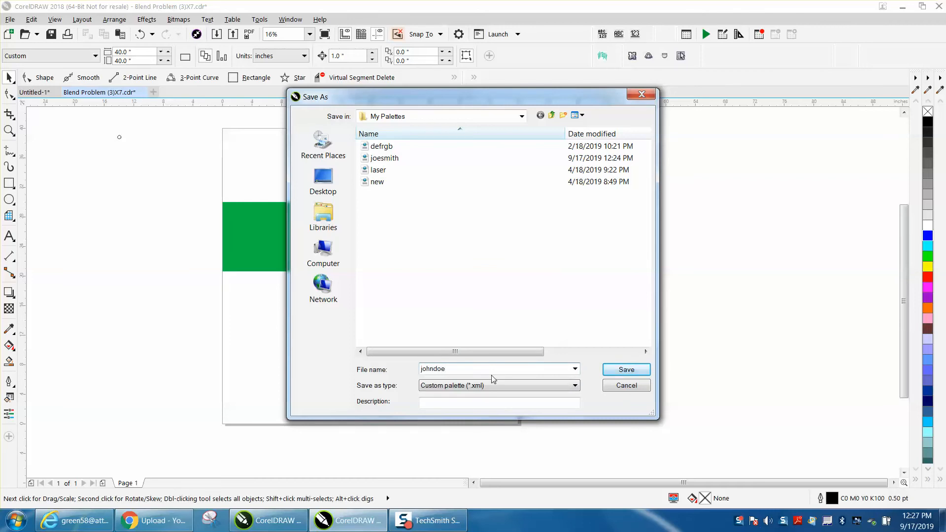
click(624, 370)
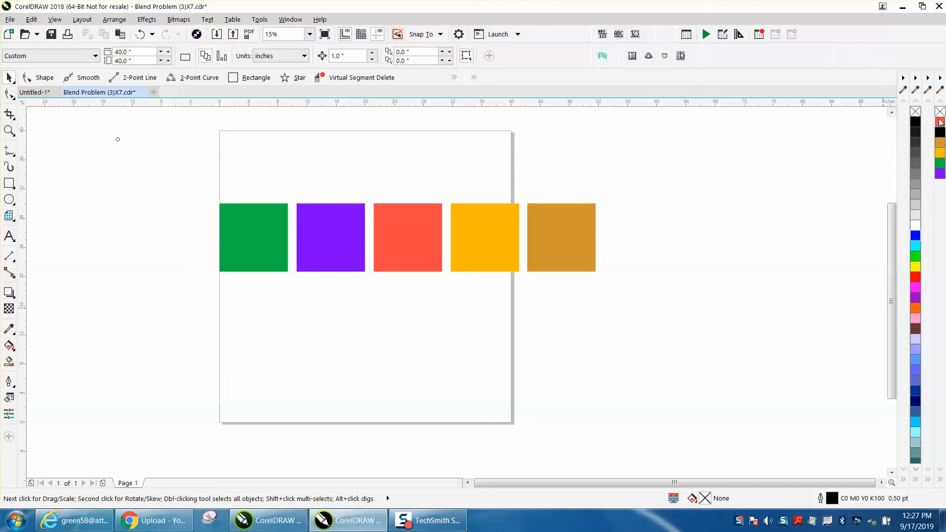
Draw two overlapping rectangles right of the squares, together about 15.3 by 12.4 inches, and weld them into one shape
click(9, 183)
drag(643, 183, 758, 277)
click(9, 77)
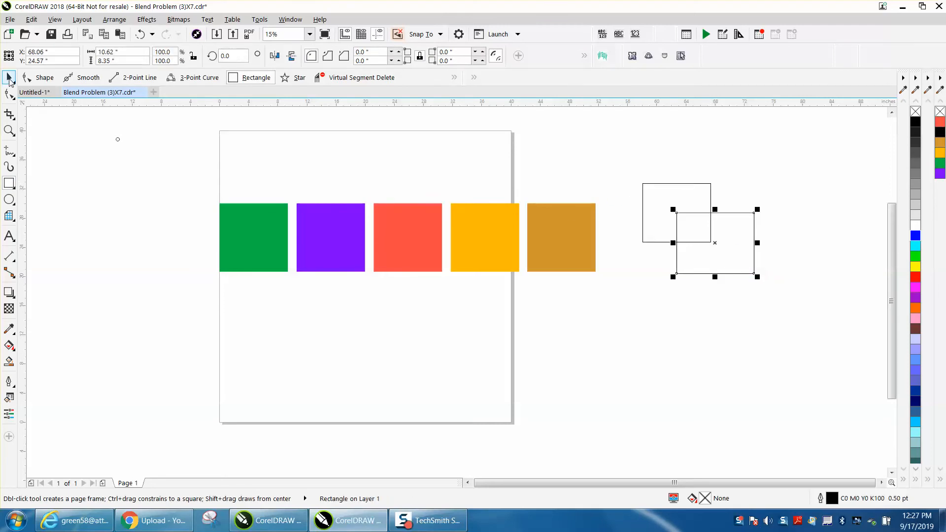
drag(628, 180, 804, 313)
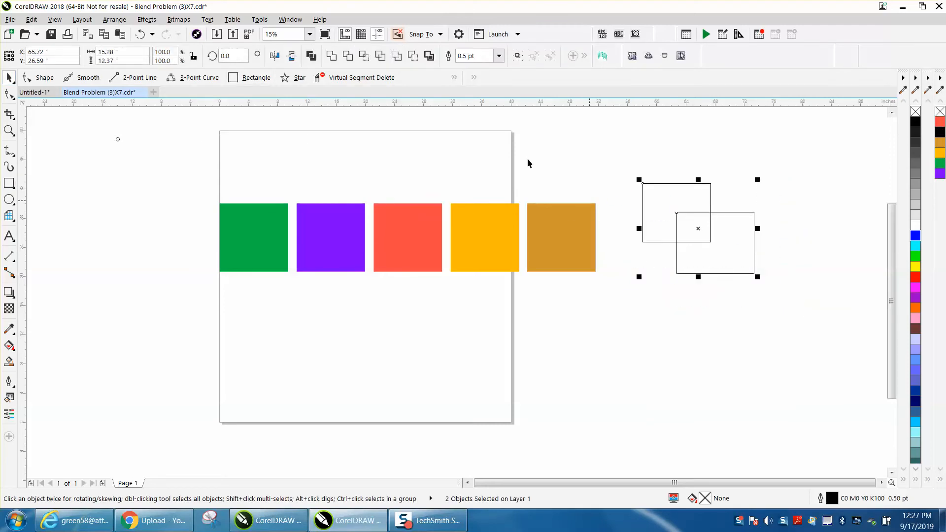
click(331, 55)
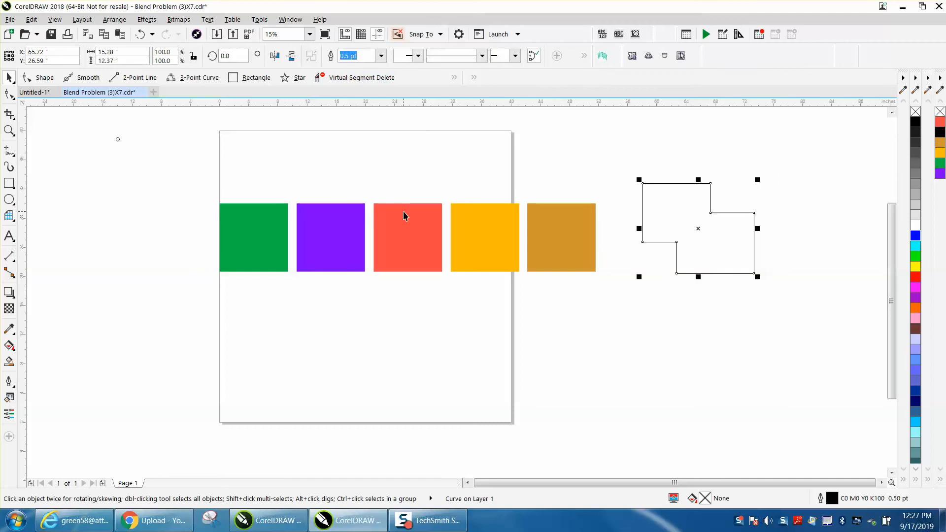
Move the purple square out of the row, below and to the right, and delete the other four colored squares
drag(202, 177, 635, 295)
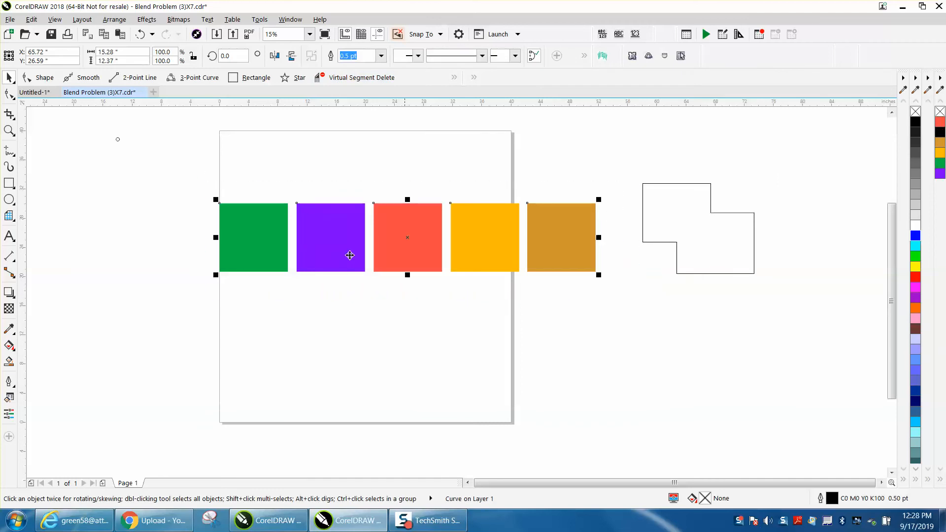
click(331, 237)
drag(331, 236, 665, 350)
drag(597, 270, 606, 279)
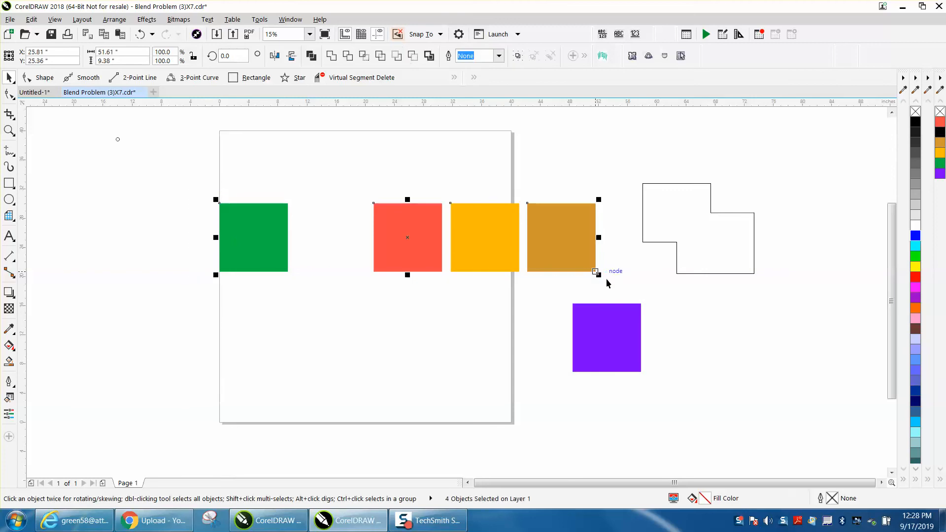
key(XF86Calculator)
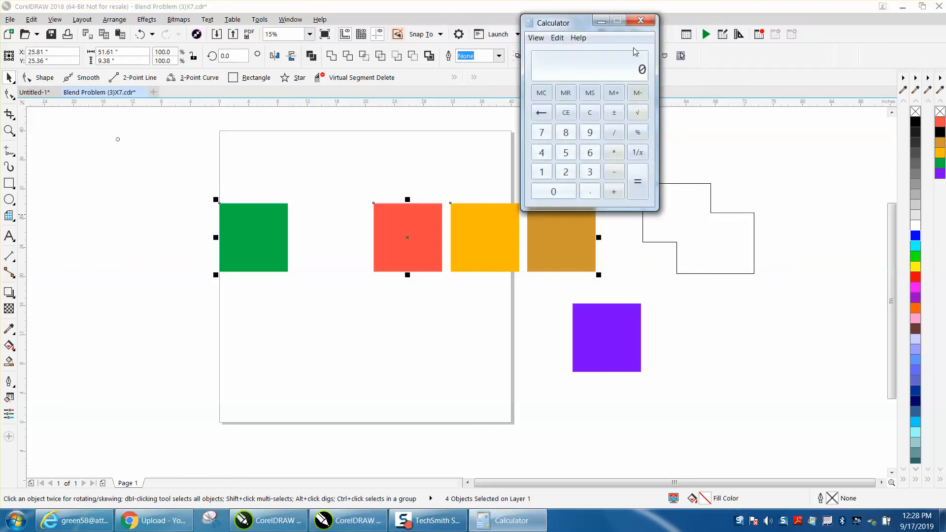
click(641, 20)
key(Delete)
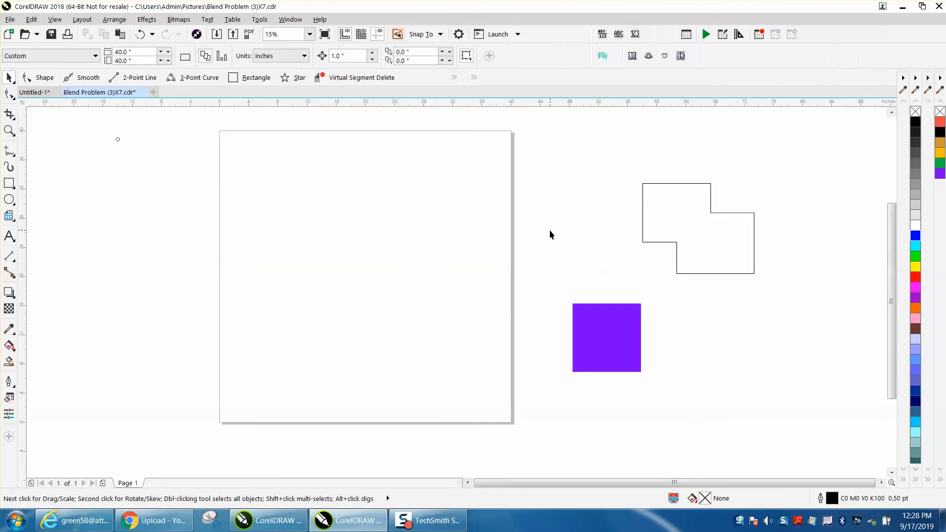
Move the welded shape onto the upper part of the page and close the johndoe palette
drag(732, 247, 447, 230)
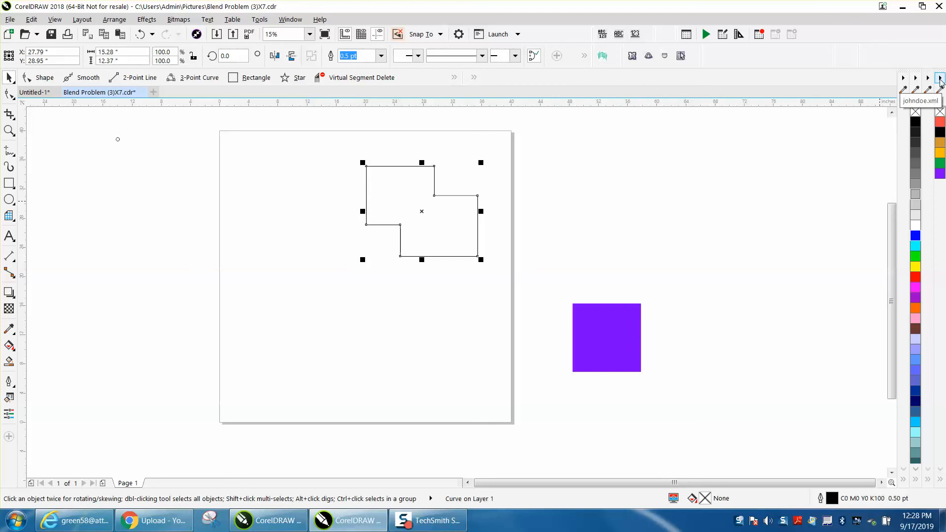
click(940, 79)
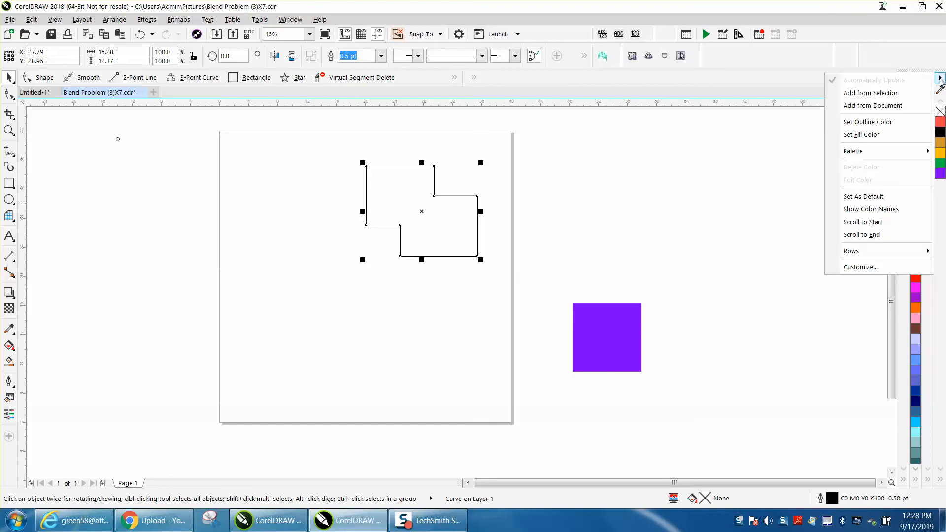
click(941, 79)
click(941, 79)
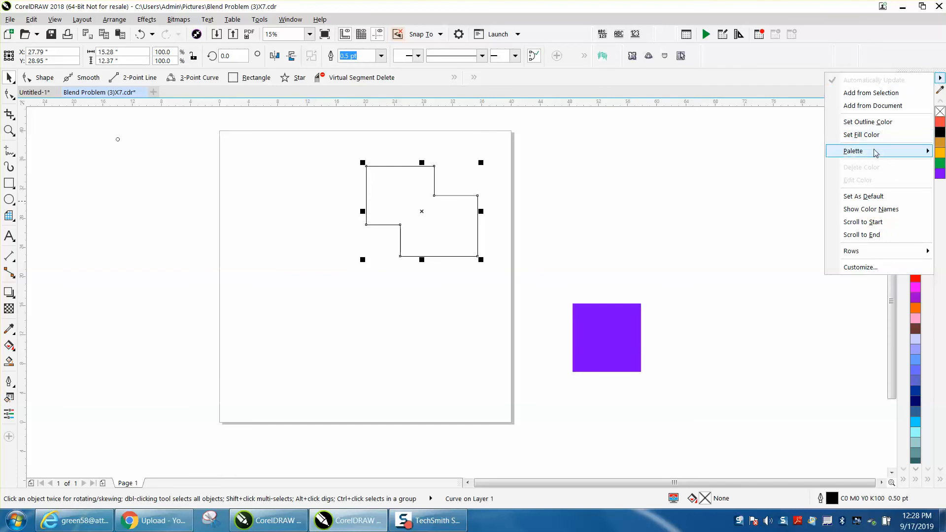
mouse_move(873, 155)
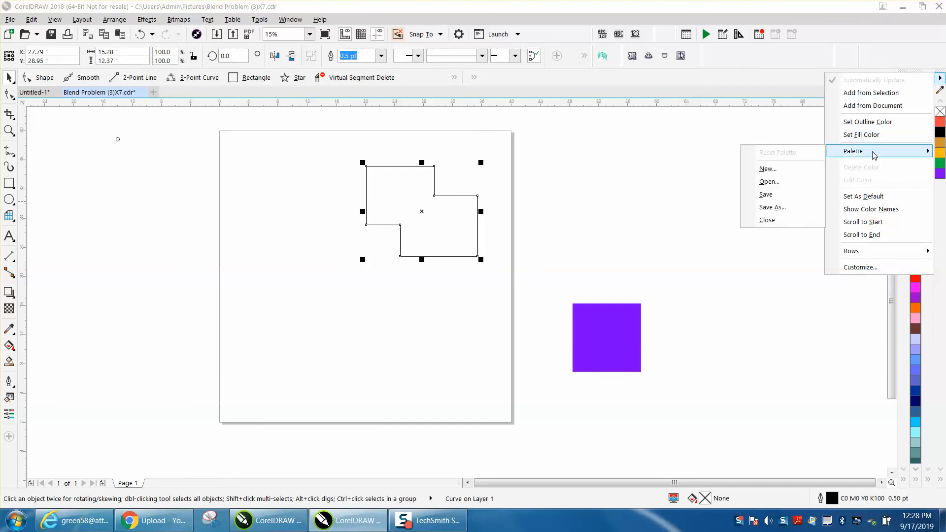
click(774, 221)
Move the purple square up beside the page and reopen the saved johndoe palette
drag(601, 339, 625, 217)
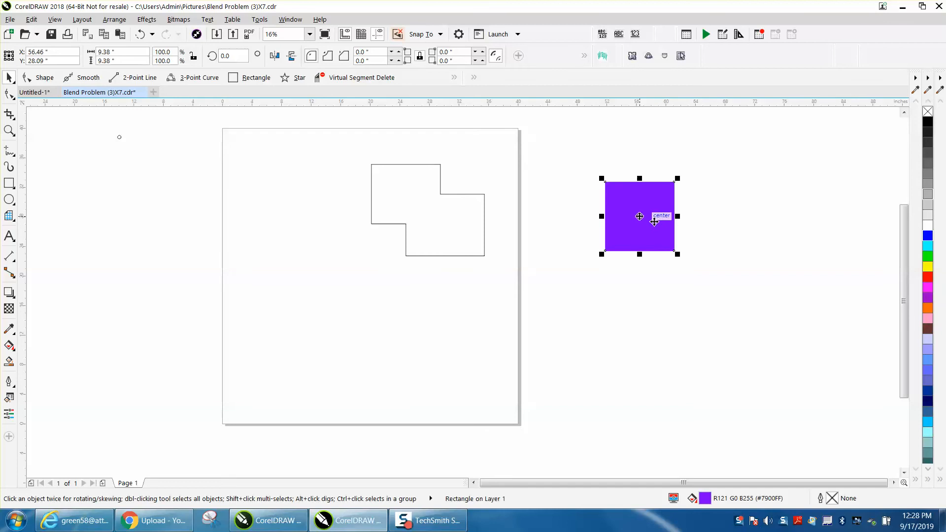
click(290, 19)
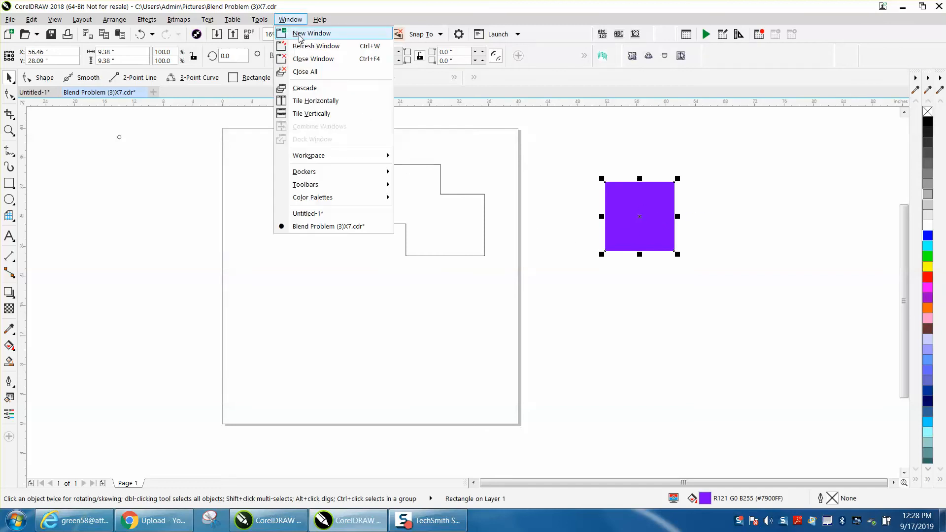
mouse_move(316, 201)
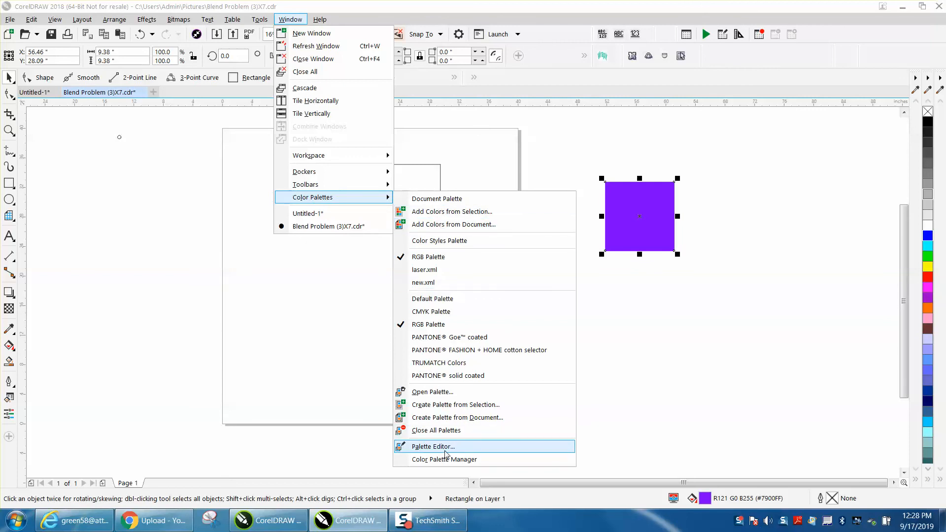
click(434, 393)
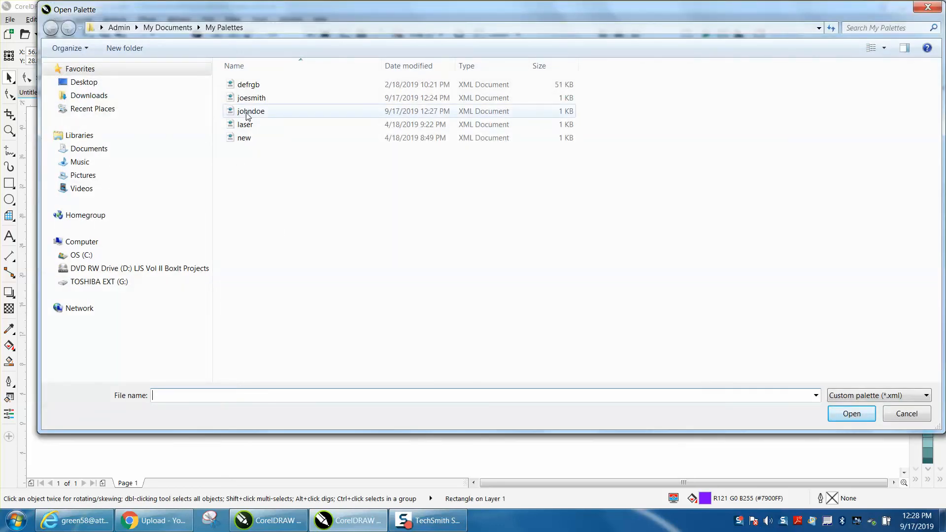
click(248, 114)
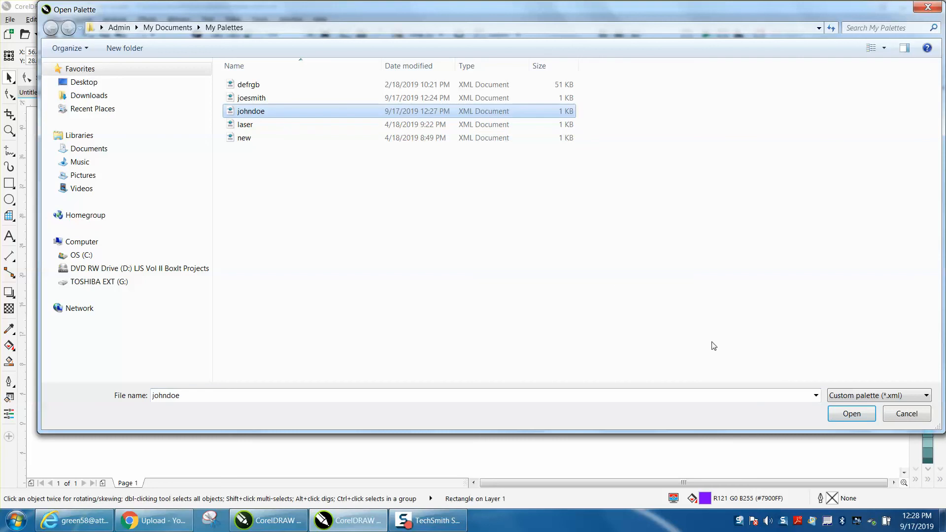
click(851, 414)
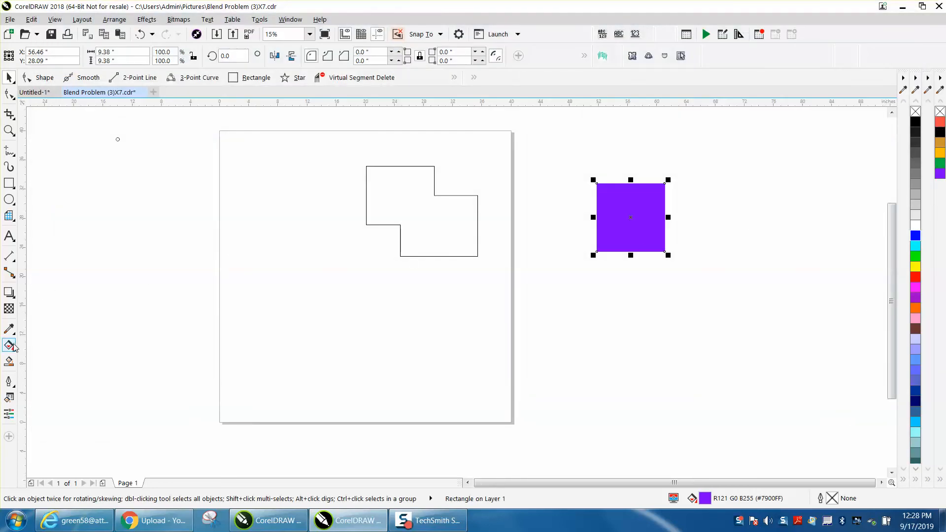
Fill the welded shape with the purple from the johndoe palette and move the purple square next to it for comparison
click(428, 192)
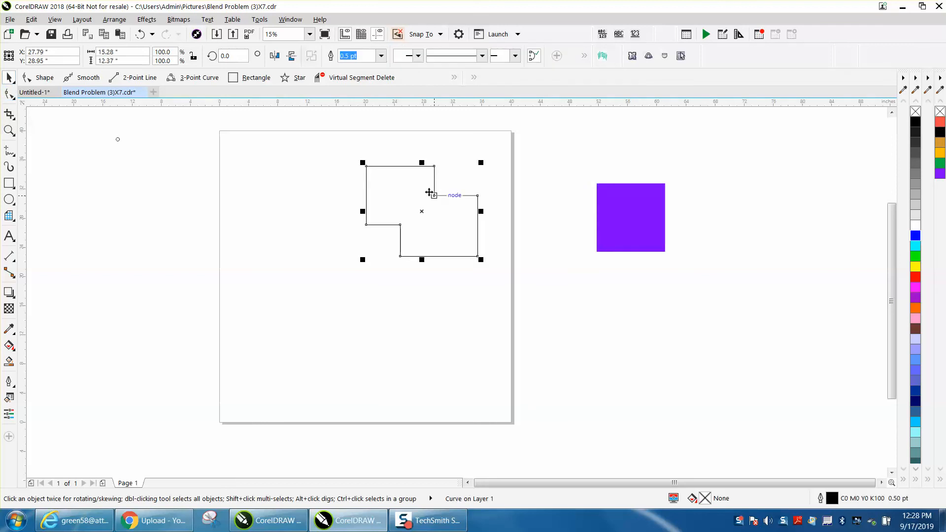
click(940, 174)
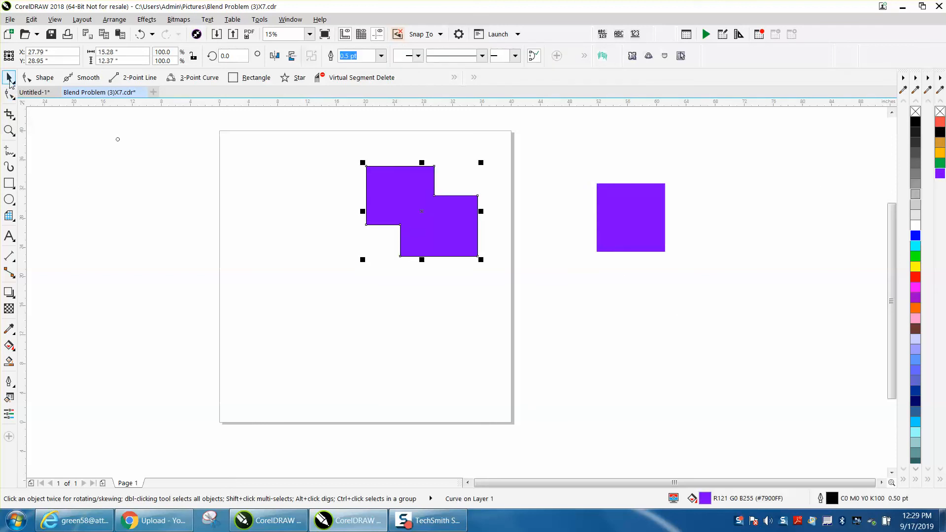
drag(631, 198, 525, 210)
click(9, 130)
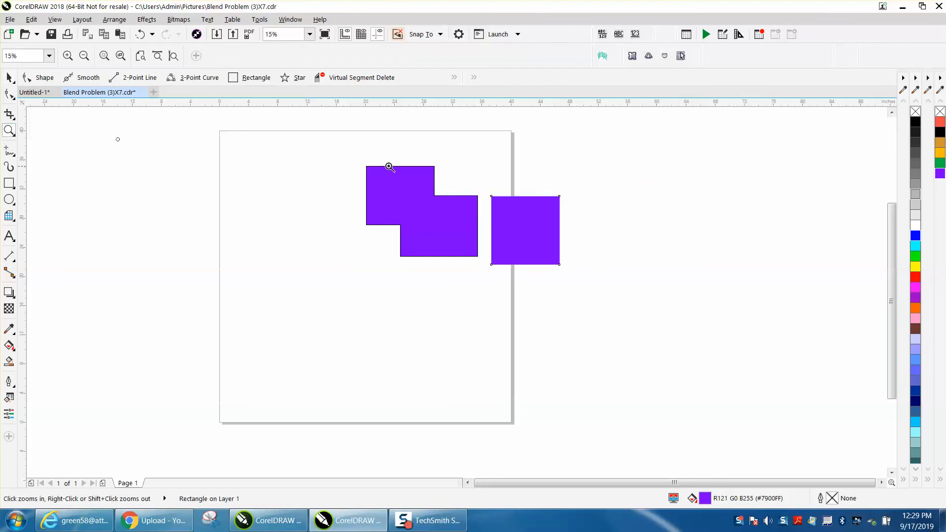
Move the purple square over the right edge of the welded shape so the two purples can be compared directly
click(522, 253)
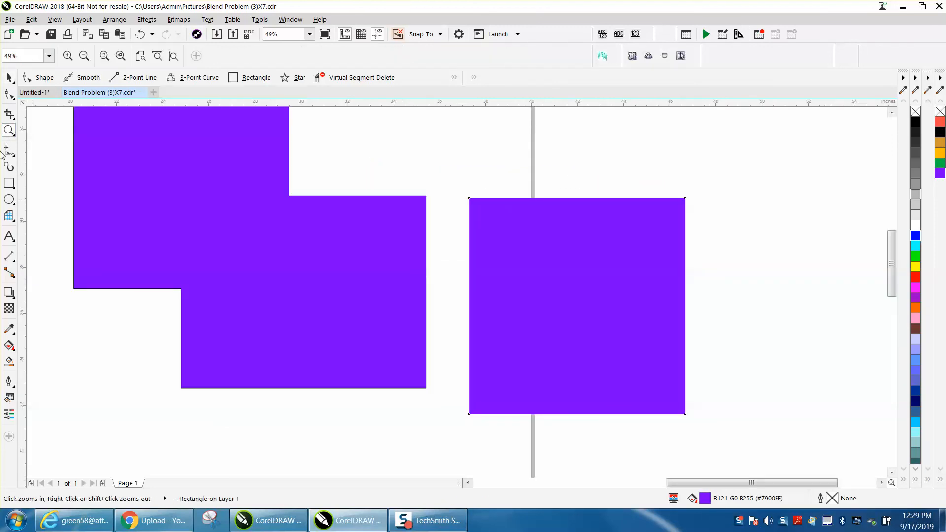
click(8, 77)
drag(570, 302, 483, 287)
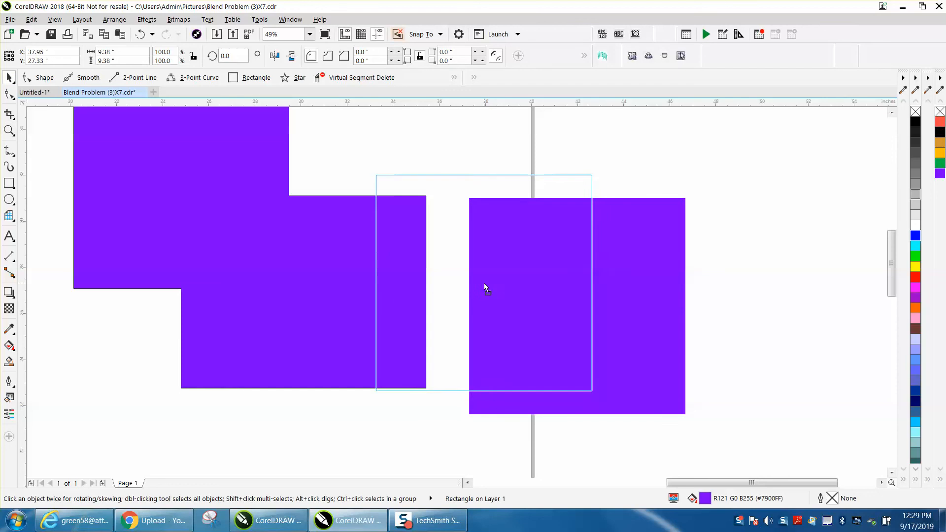
scroll(640, 271, down, 2)
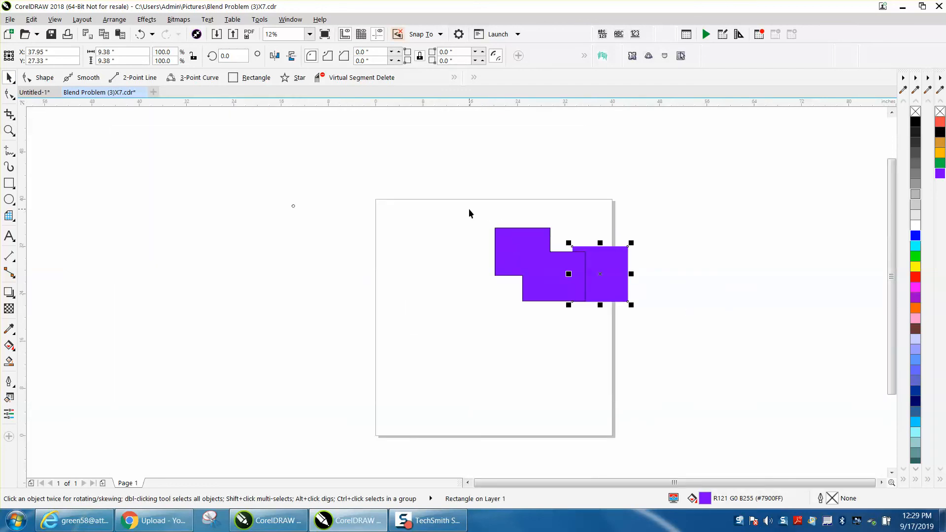
Close the johndoe palette and delete both the welded shape and the purple square from the drawing
click(940, 79)
click(939, 85)
click(941, 78)
click(940, 80)
click(941, 80)
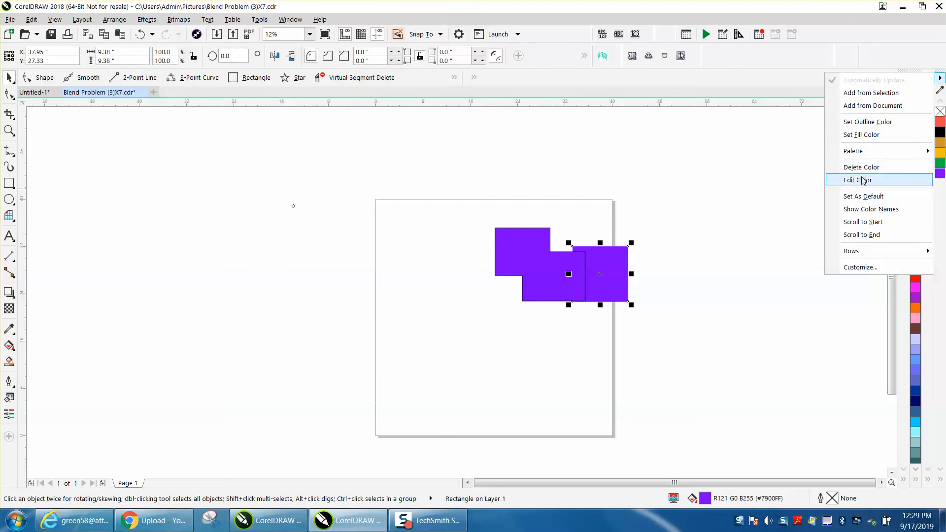
mouse_move(860, 253)
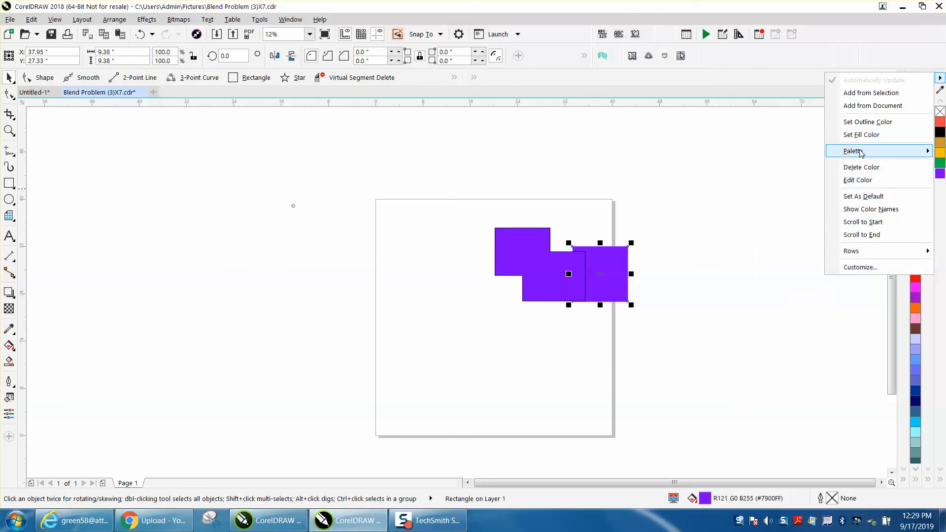
mouse_move(857, 151)
click(772, 221)
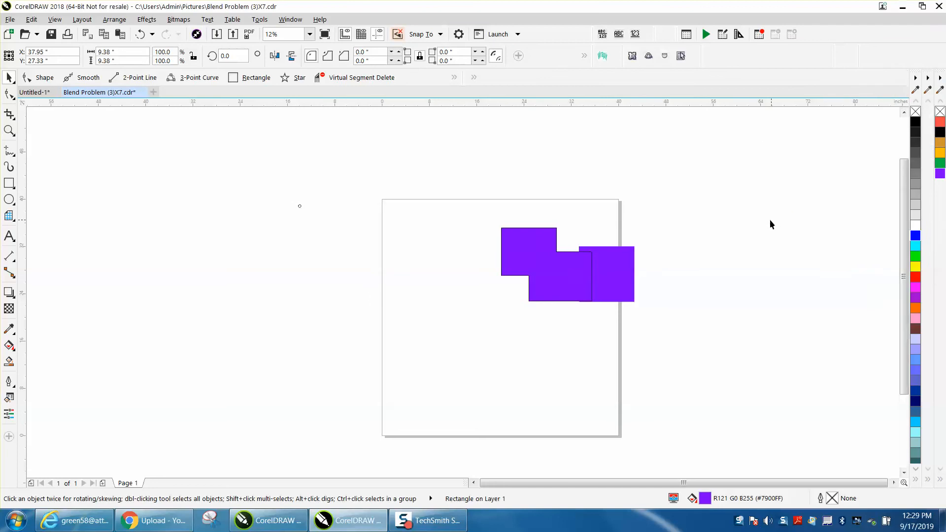
drag(484, 216, 695, 325)
key(Delete)
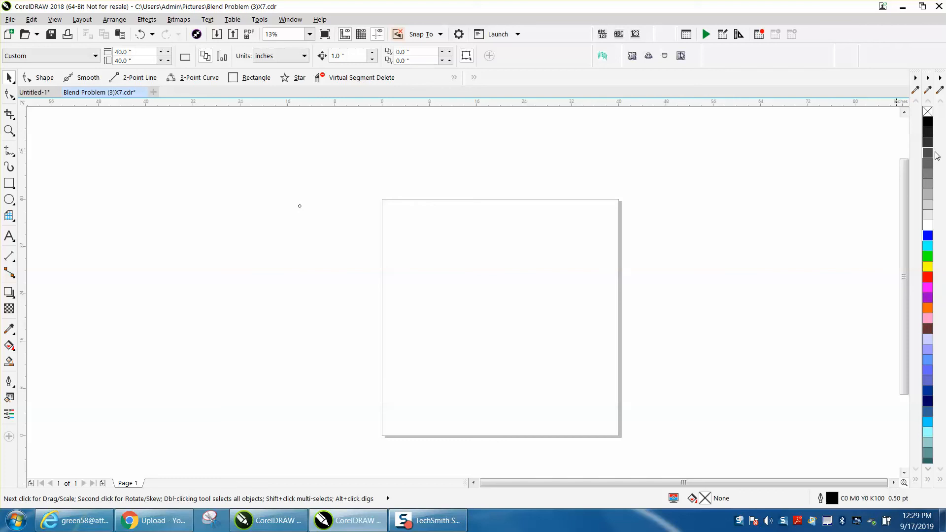
Open the saved custom palette joesmith from the My Palettes folder
click(288, 19)
mouse_move(315, 175)
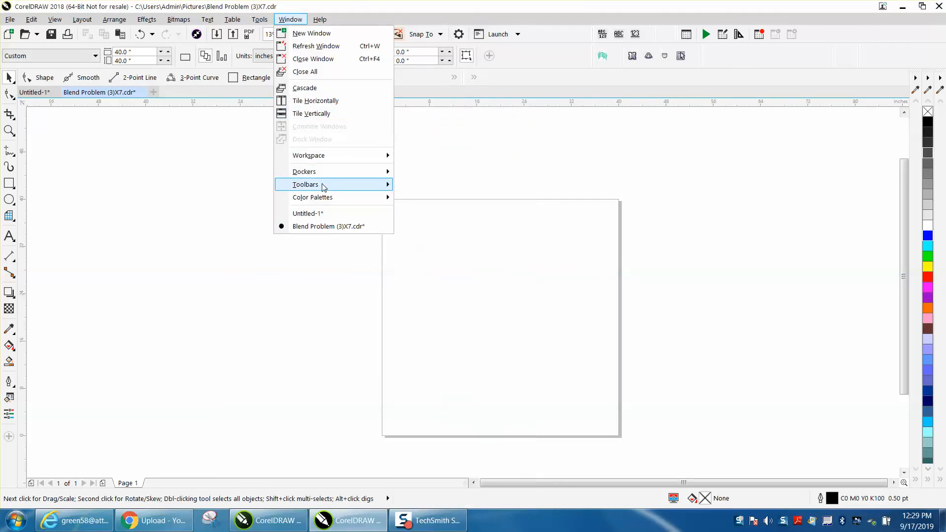
mouse_move(321, 200)
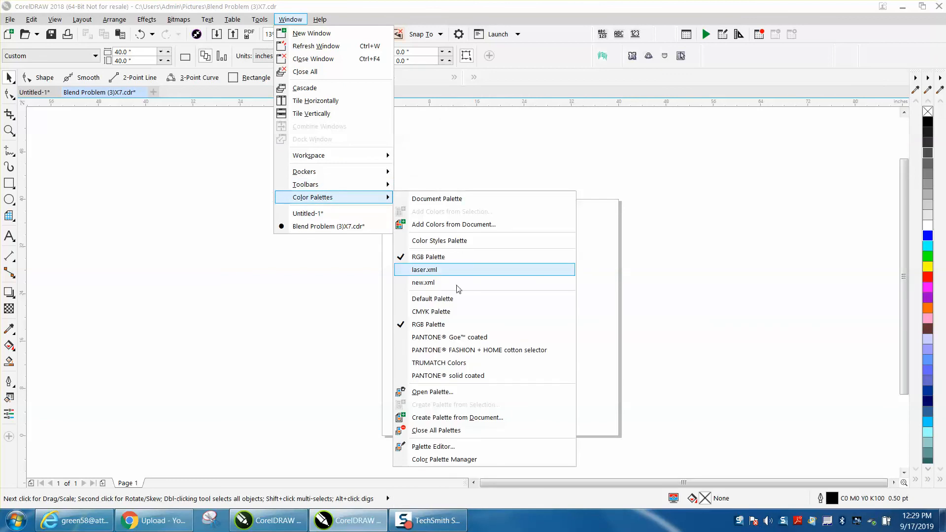
click(448, 392)
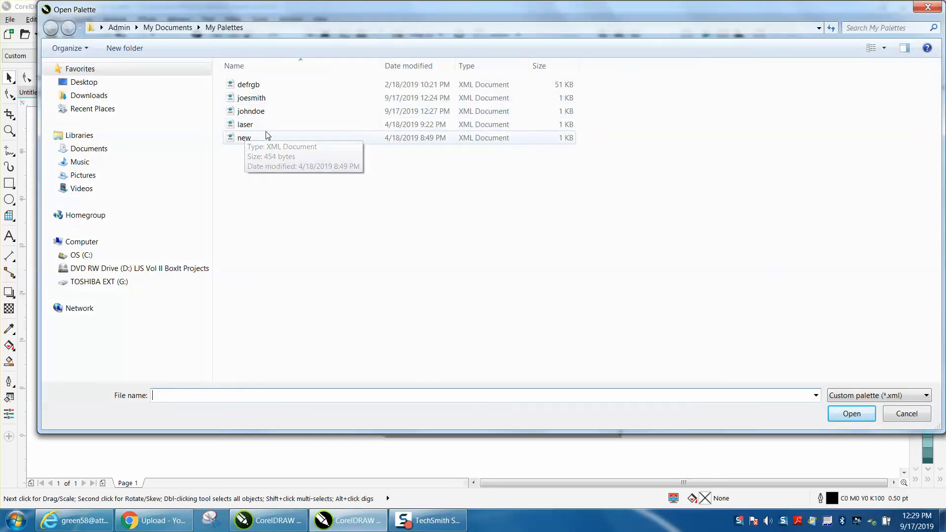
click(261, 102)
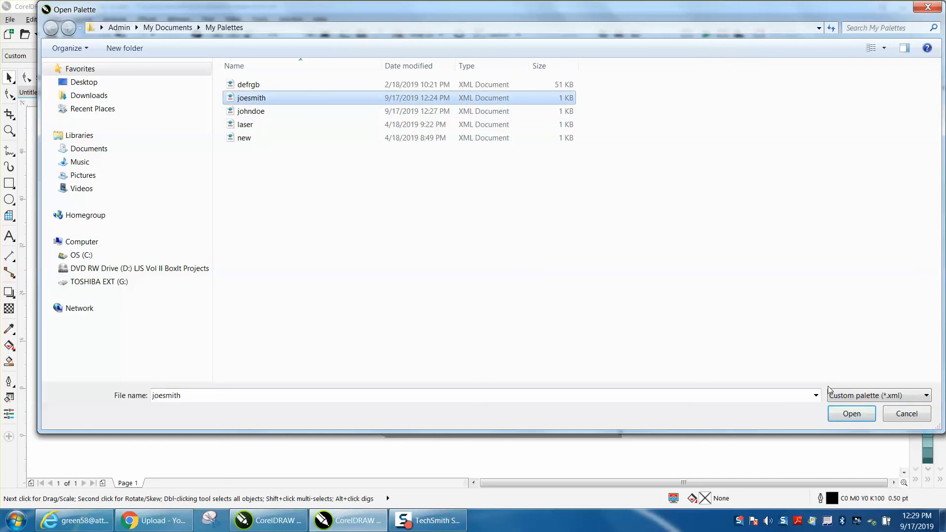
click(843, 414)
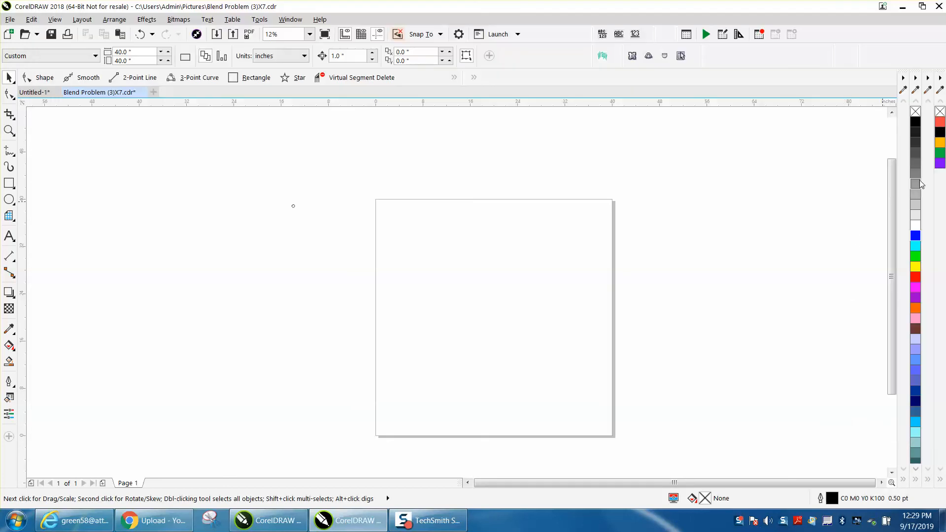